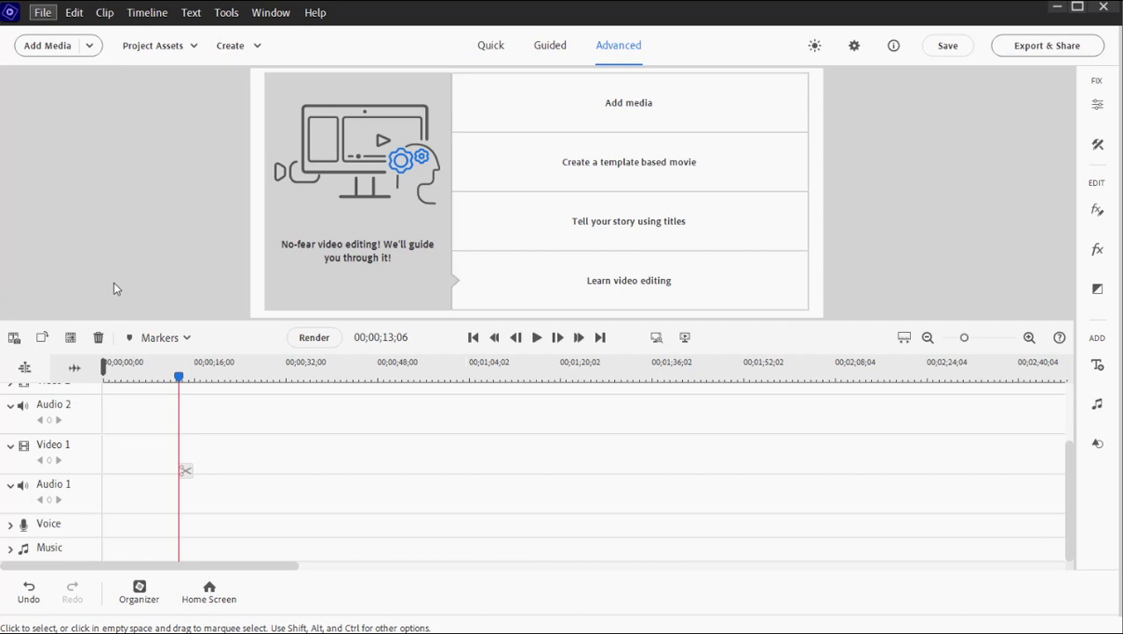
Place MVI_0002 on Video 1, MVI_0003 on Video 2 at 13 seconds, then MVI_0005 and MVI_0006 after MVI_0002.
left_click(181, 53)
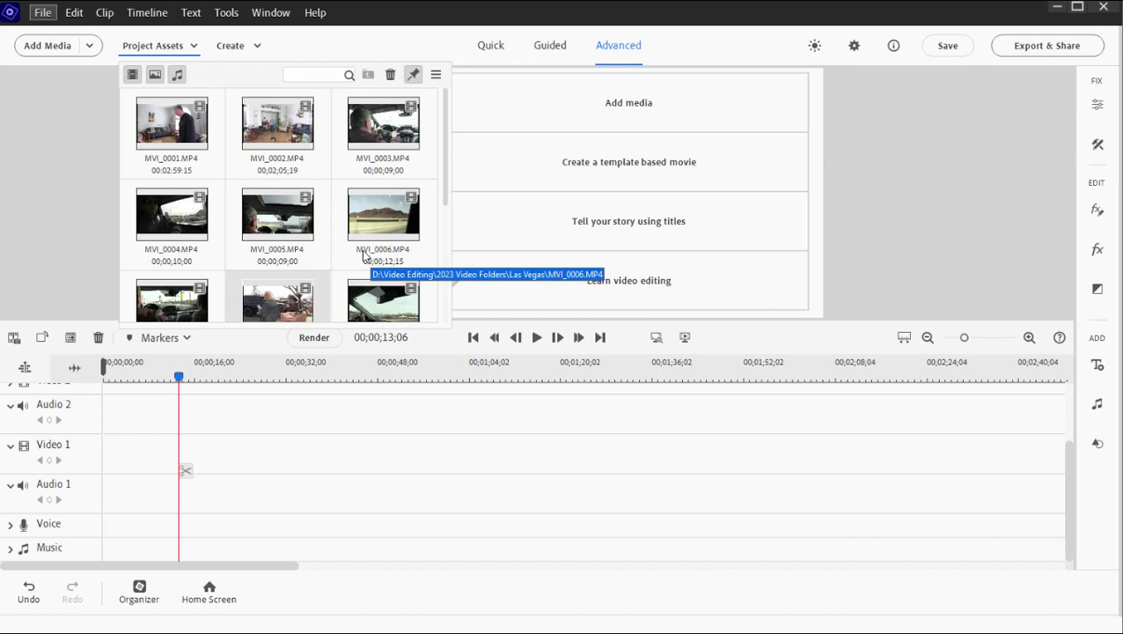
left_click_drag(281, 131, 95, 475)
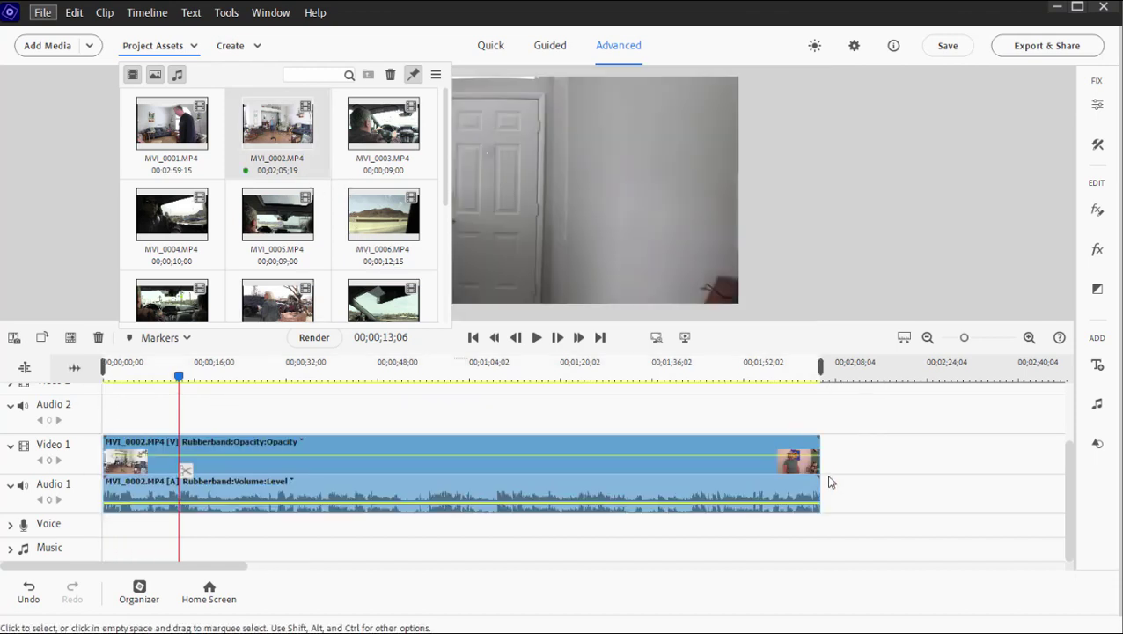
left_click_drag(234, 366, 203, 406)
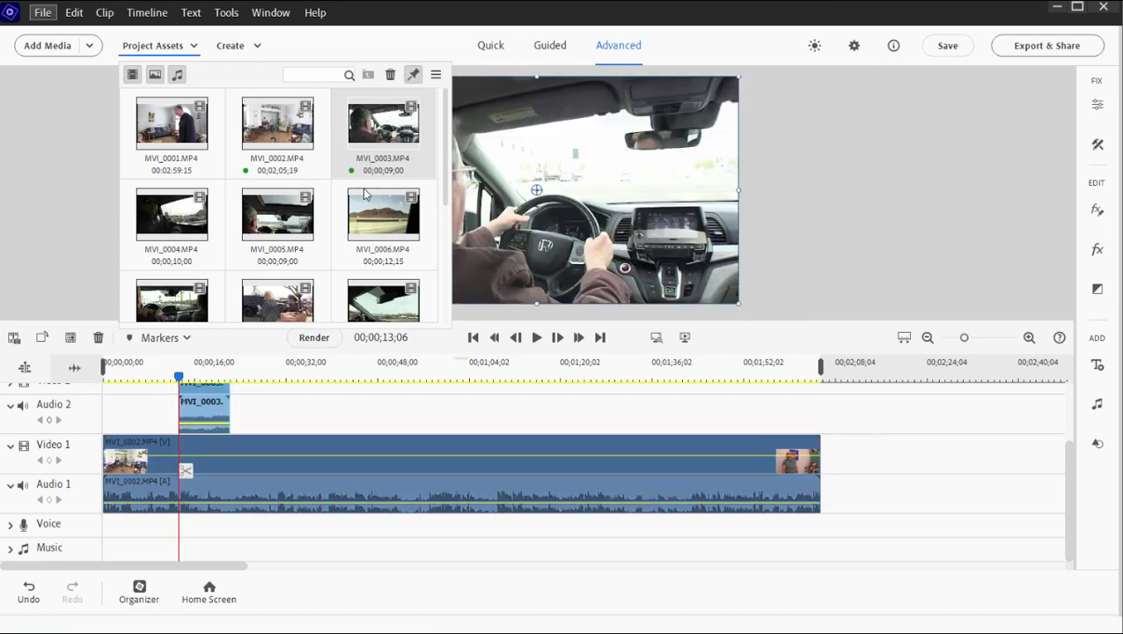
left_click_drag(269, 215, 817, 455)
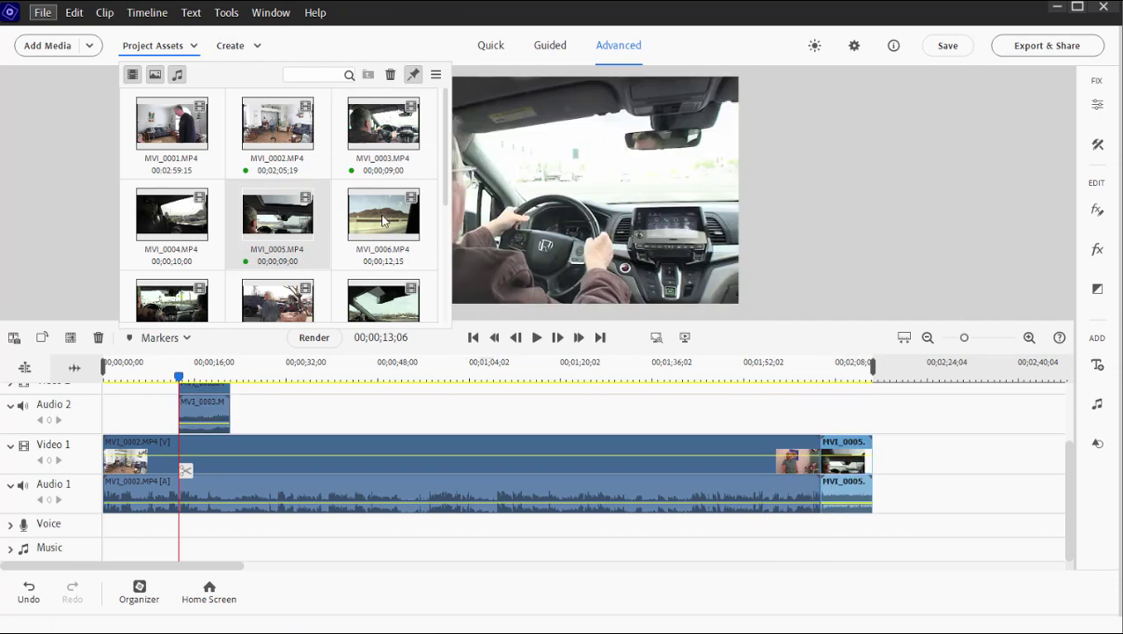
left_click_drag(383, 215, 871, 491)
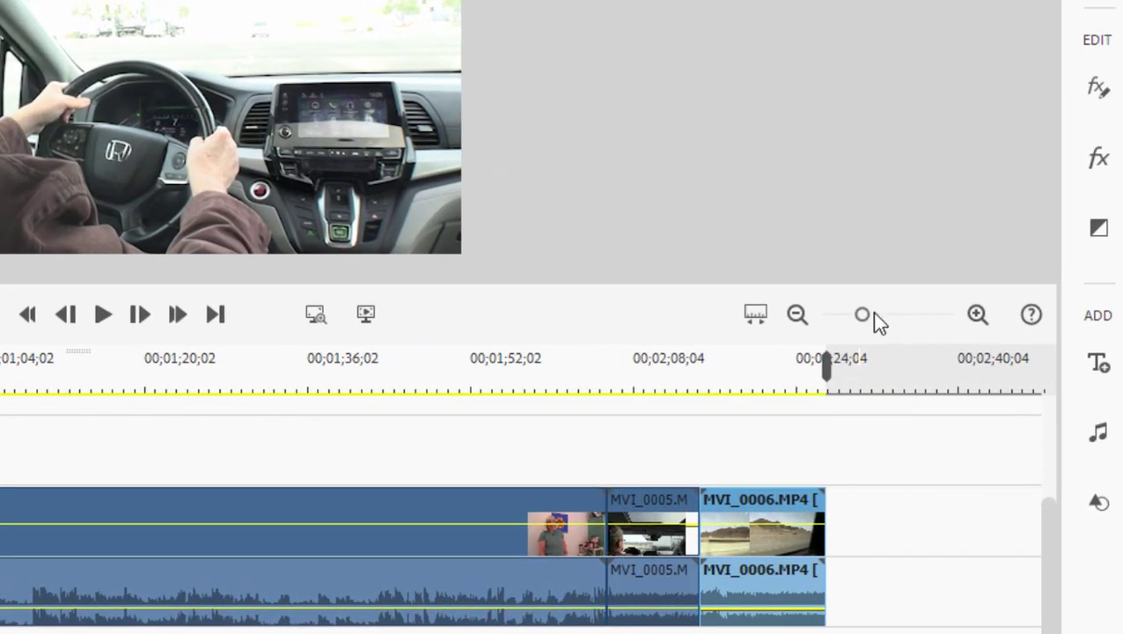
left_click_drag(864, 314, 861, 314)
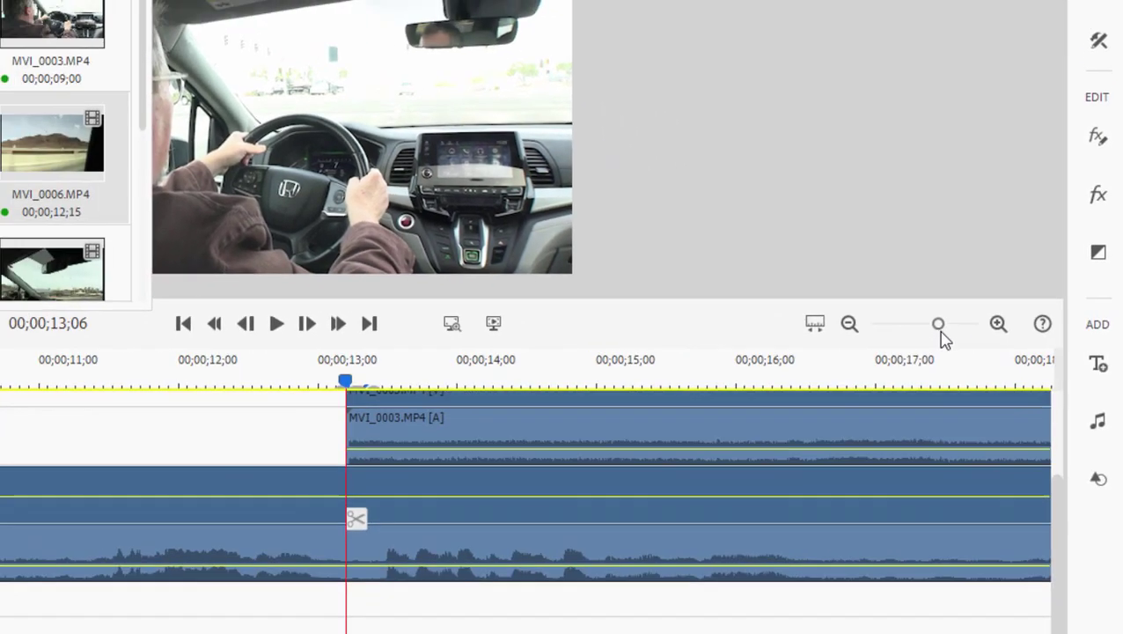
left_click_drag(839, 314, 875, 315)
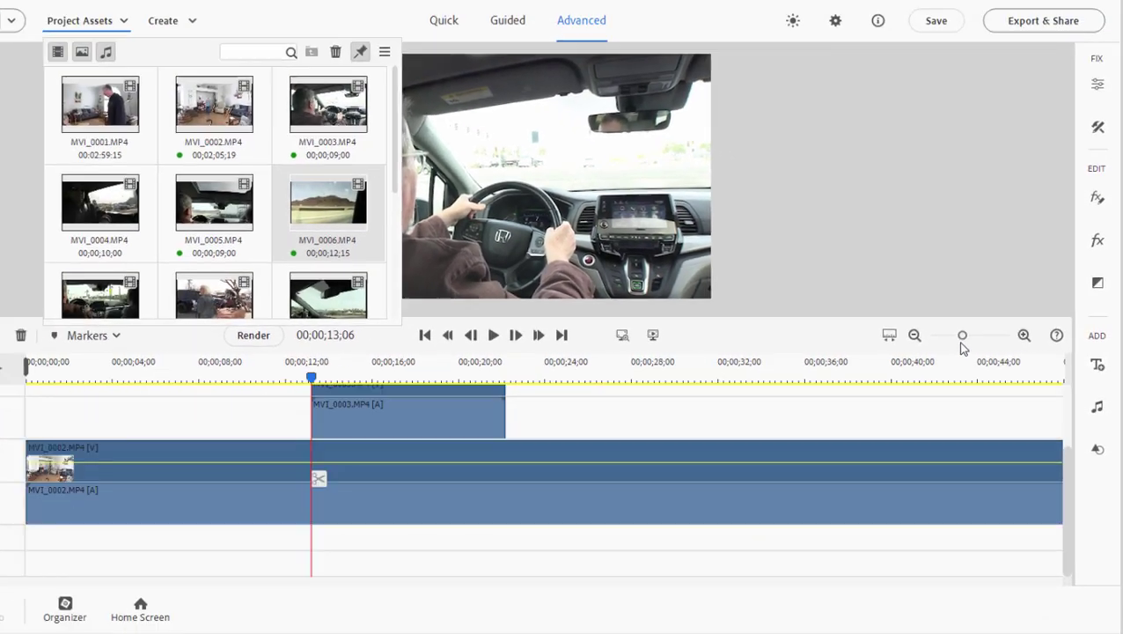
left_click_drag(962, 348, 995, 356)
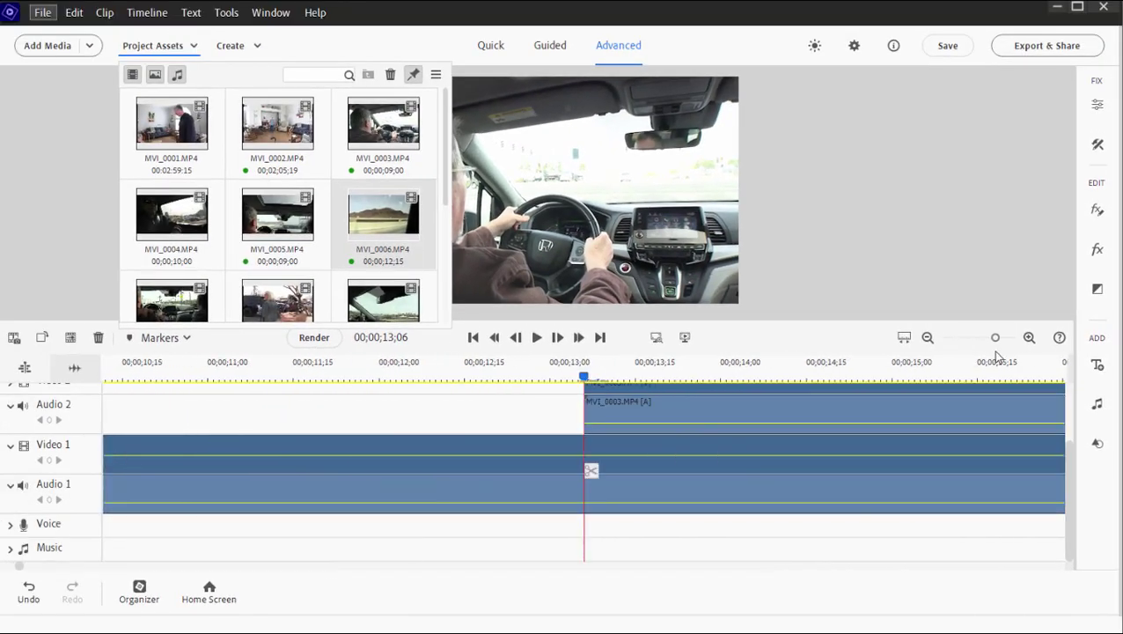
left_click(904, 338)
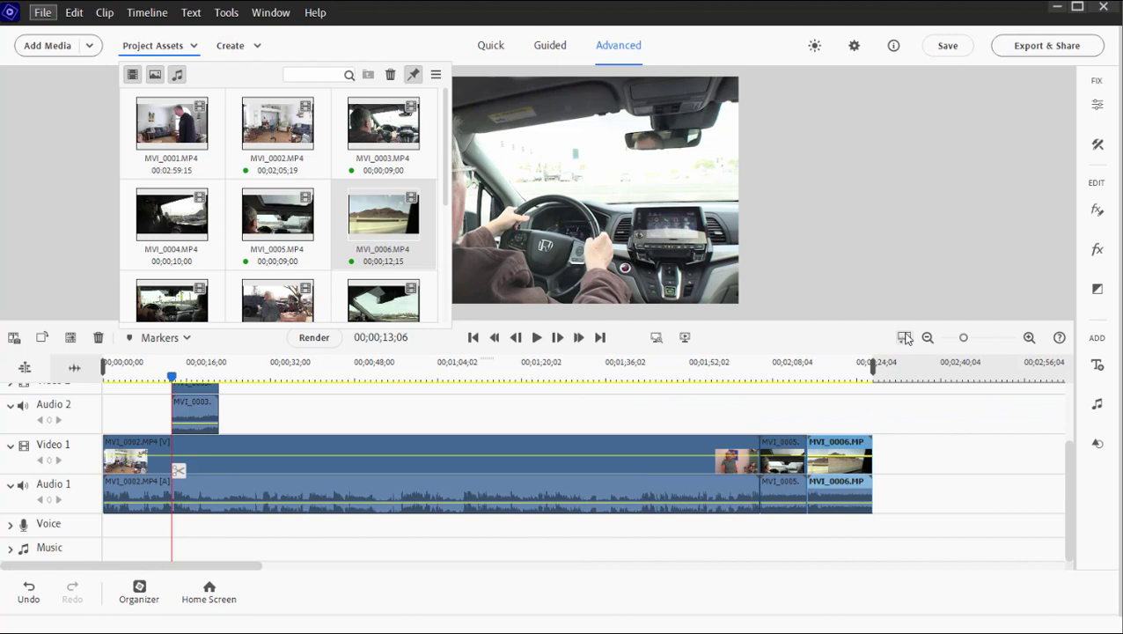
left_click(905, 339)
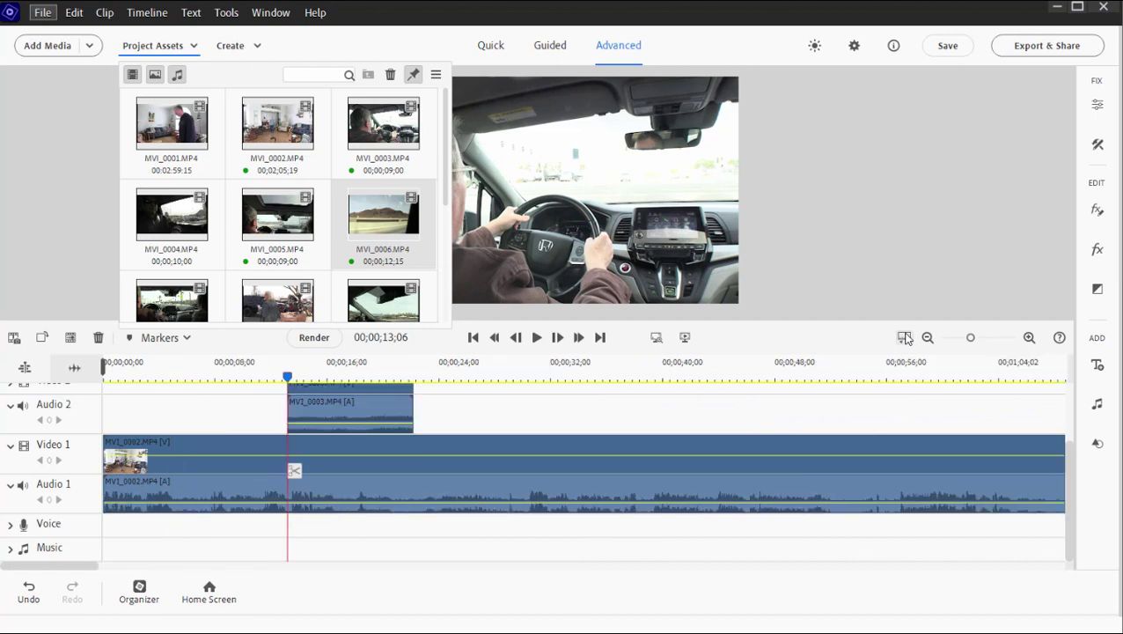
left_click(905, 339)
left_click(905, 339)
left_click(905, 339)
left_click(905, 339)
left_click(904, 338)
left_click(905, 339)
left_click(904, 339)
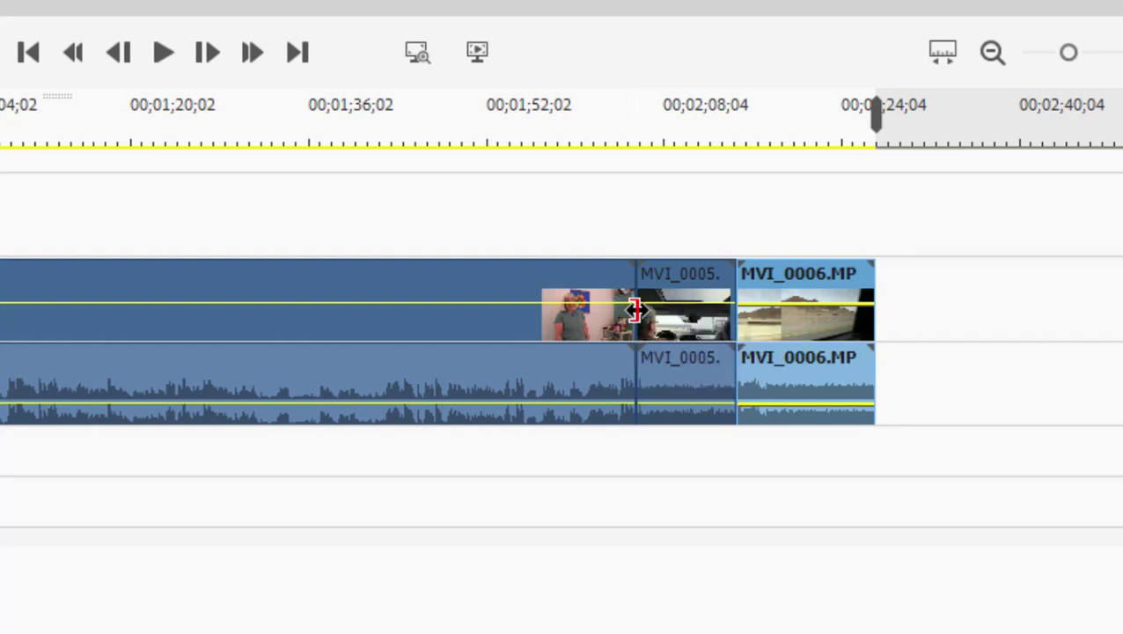
With the media panel closed, ripple-trim MVI_0002 to 00;01;47;15 so MVI_0005 and MVI_0006 follow directly.
mouse_move(635, 308)
left_mouse_down()
mouse_move(546, 308)
mouse_move(636, 313)
left_mouse_up()
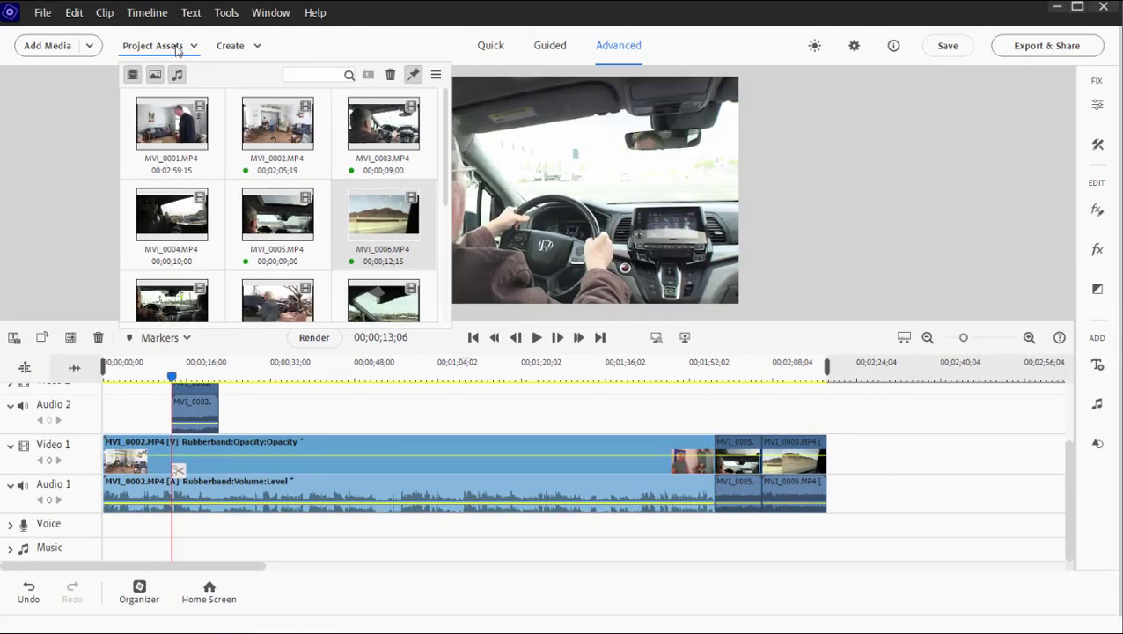
left_click(176, 46)
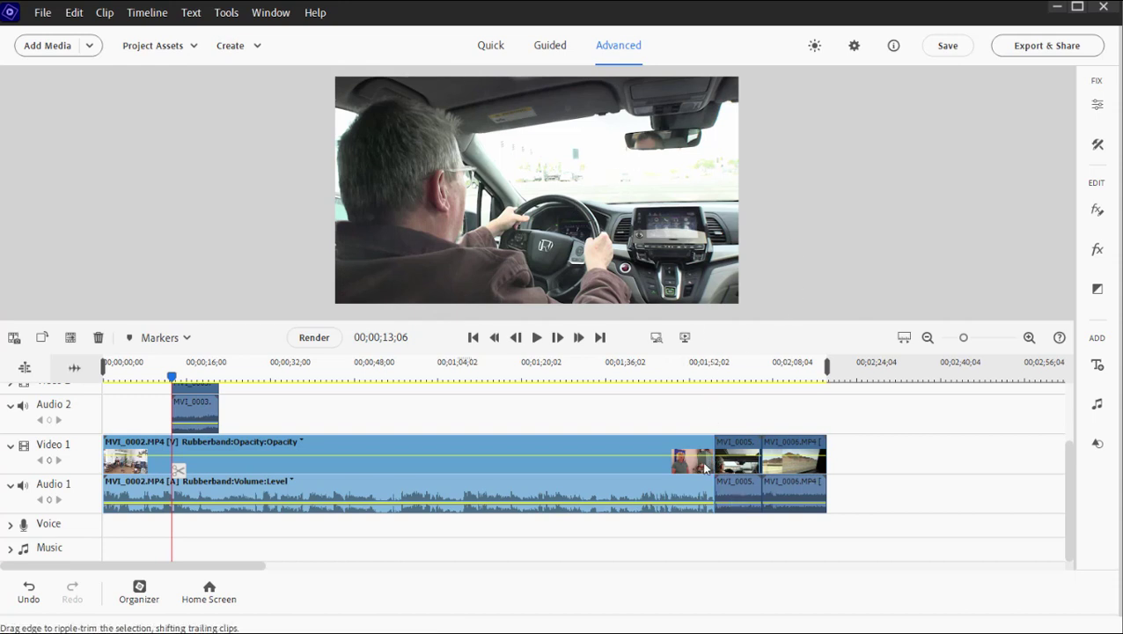
mouse_move(711, 463)
left_mouse_down()
mouse_move(591, 442)
mouse_move(731, 464)
mouse_move(715, 465)
left_mouse_up()
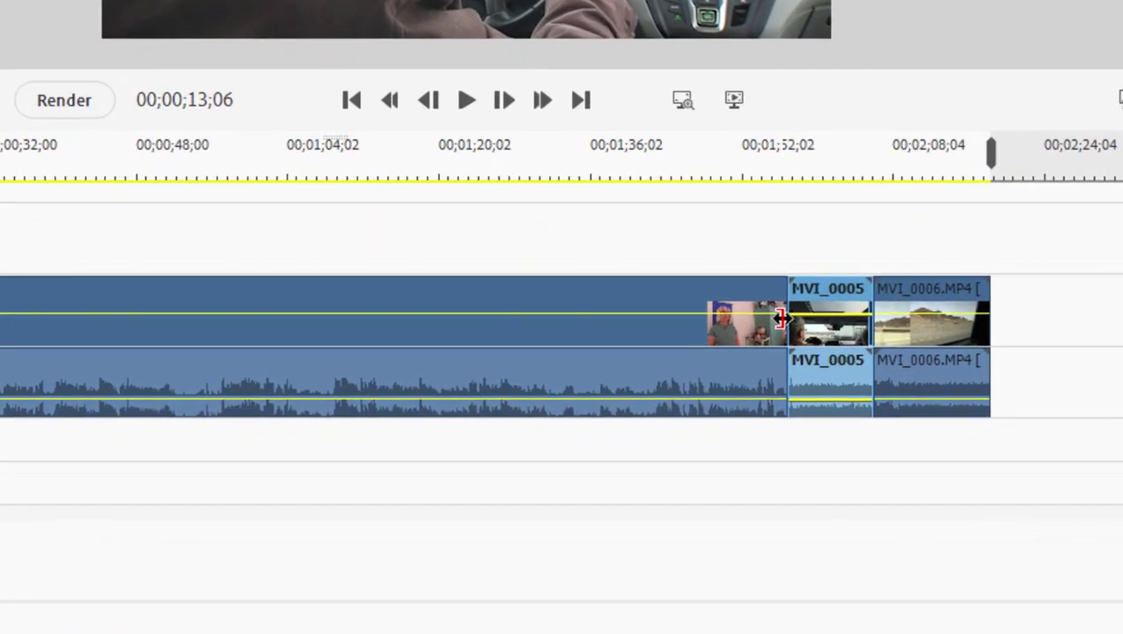
left_click(727, 426)
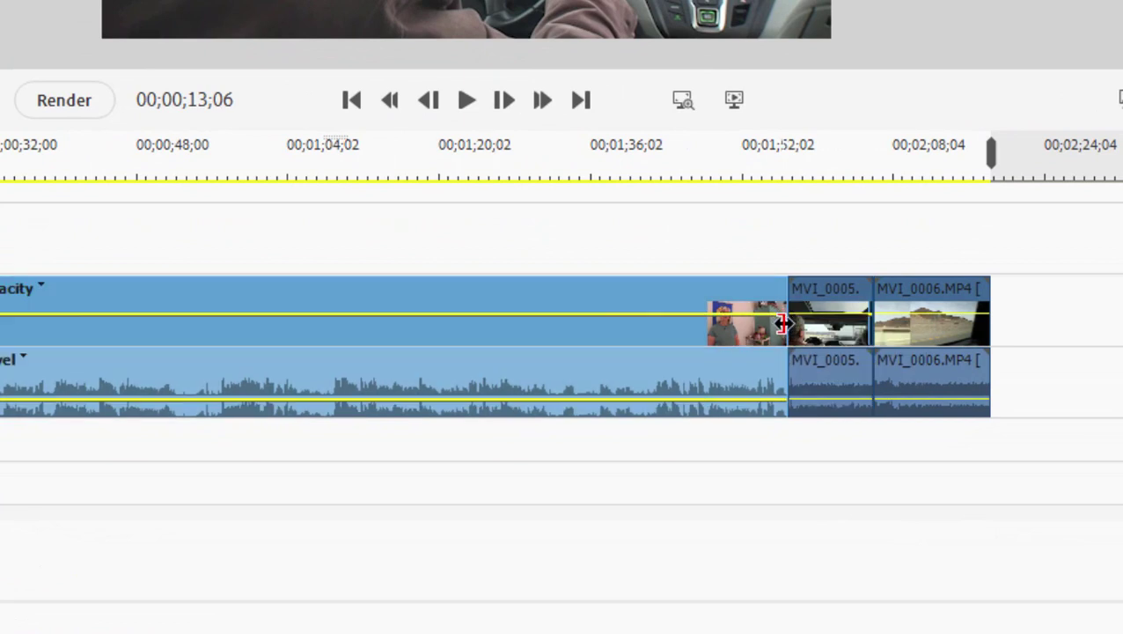
left_click_drag(782, 324, 519, 293)
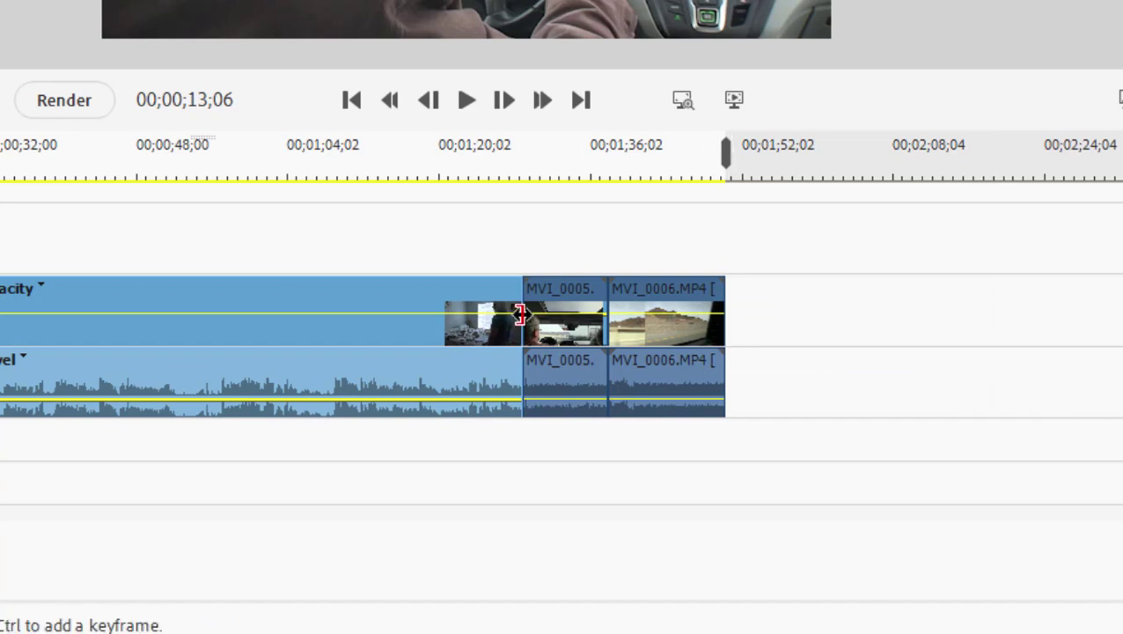
left_click_drag(522, 315, 692, 350)
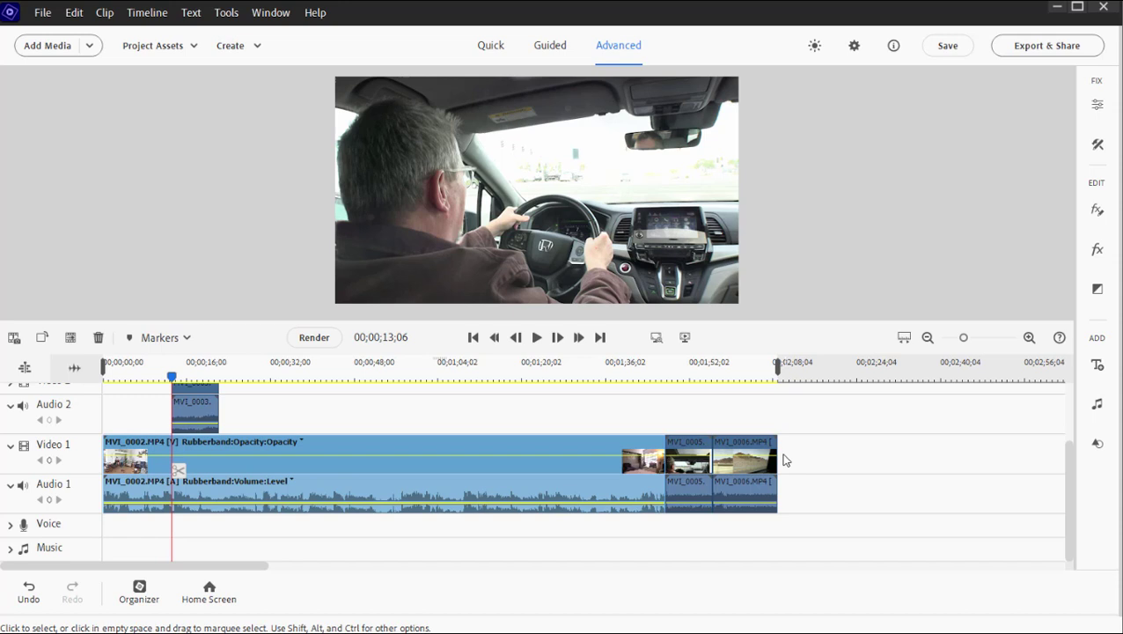
Insert MVI_0006 into MVI_0002 on Video 1 at 00;00;17;03, discarding a misplaced first attempt.
left_click(176, 49)
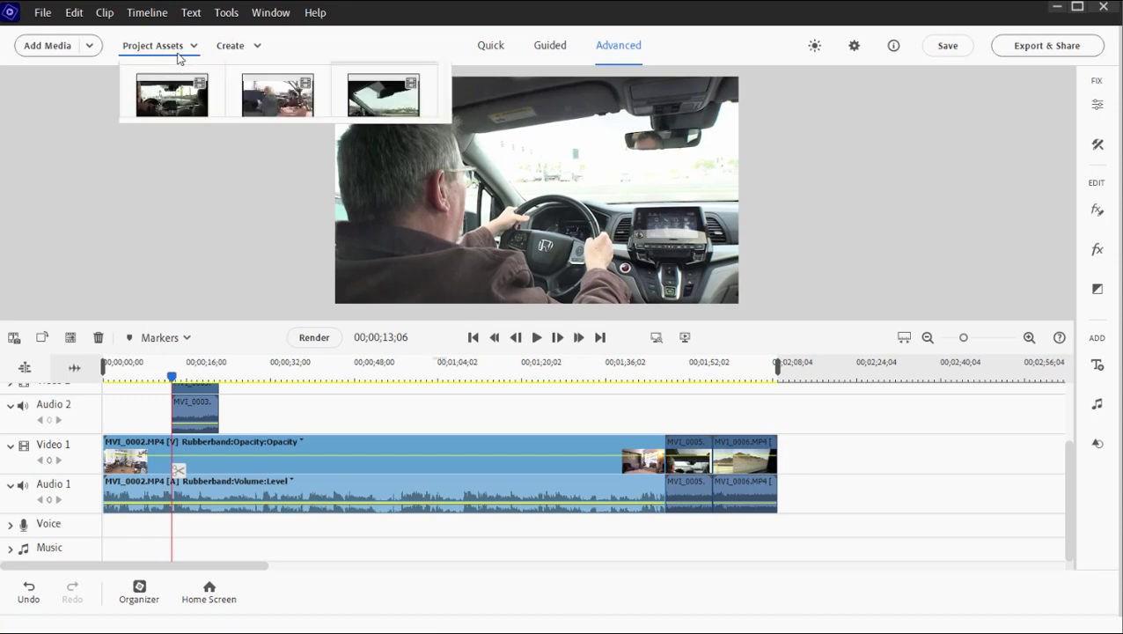
mouse_move(385, 212)
left_mouse_down()
mouse_move(609, 414)
mouse_move(687, 440)
mouse_move(669, 474)
left_mouse_up()
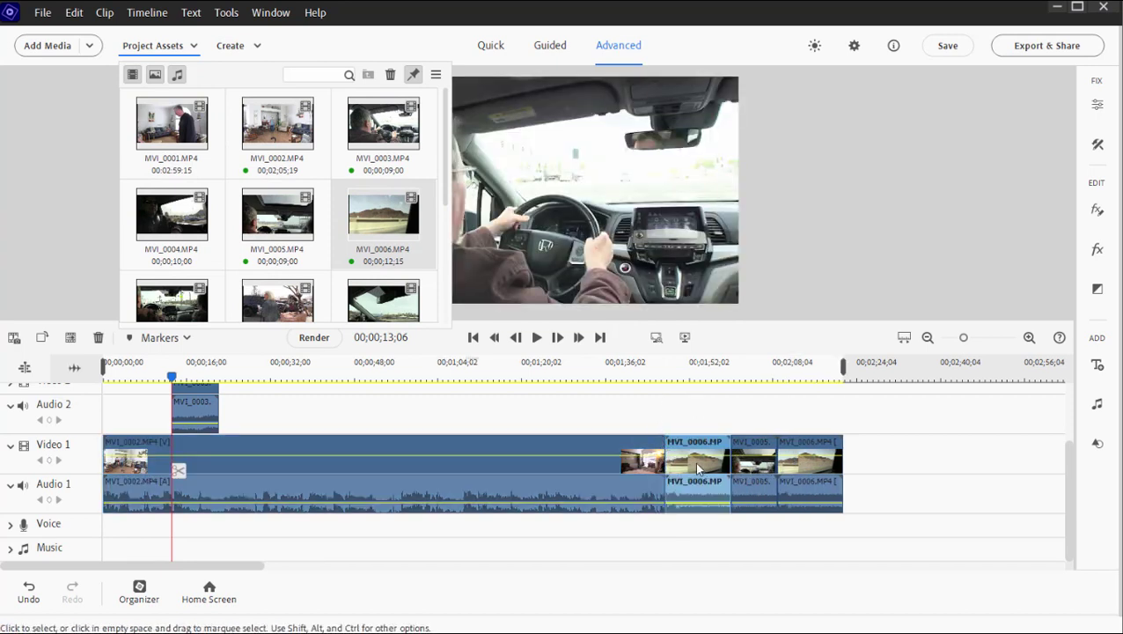
key("Delete")
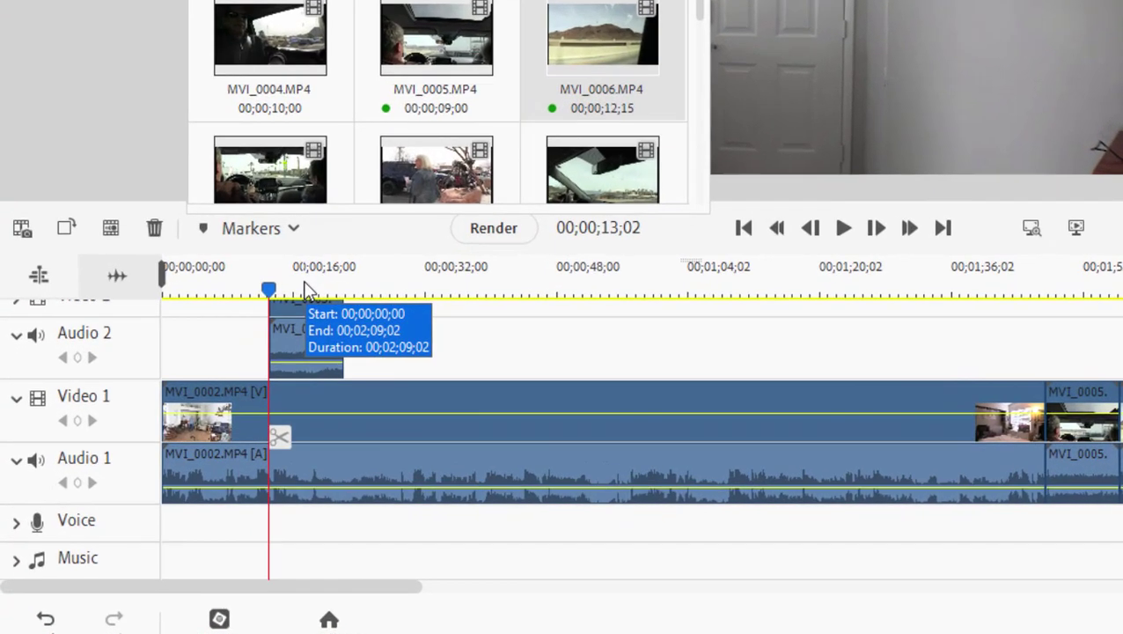
left_click(304, 287)
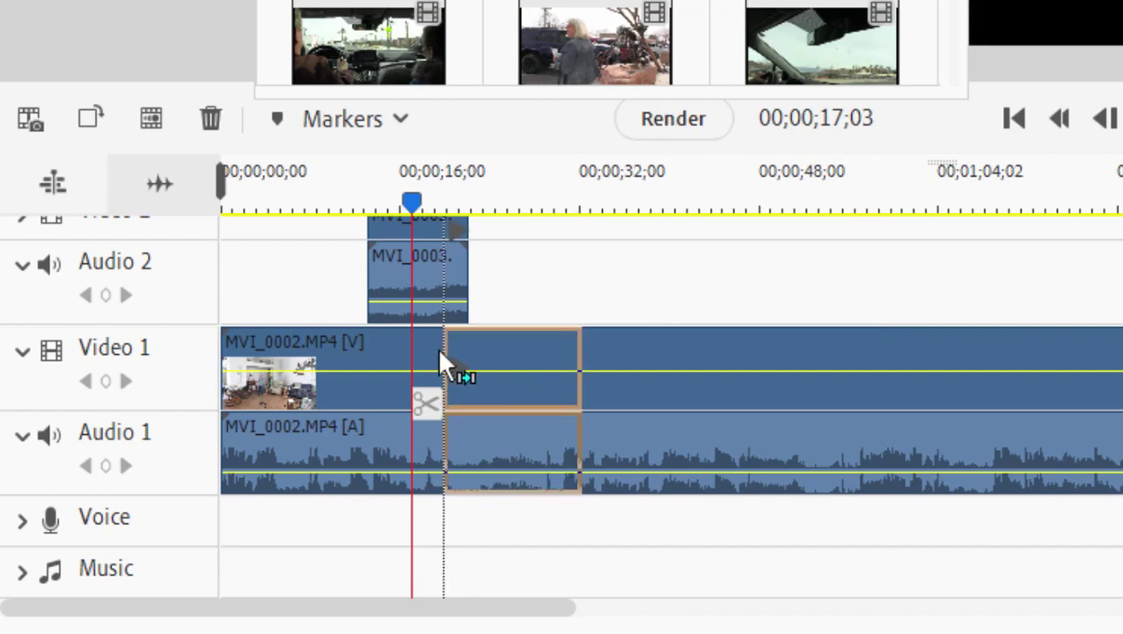
left_click_drag(446, 366, 414, 363)
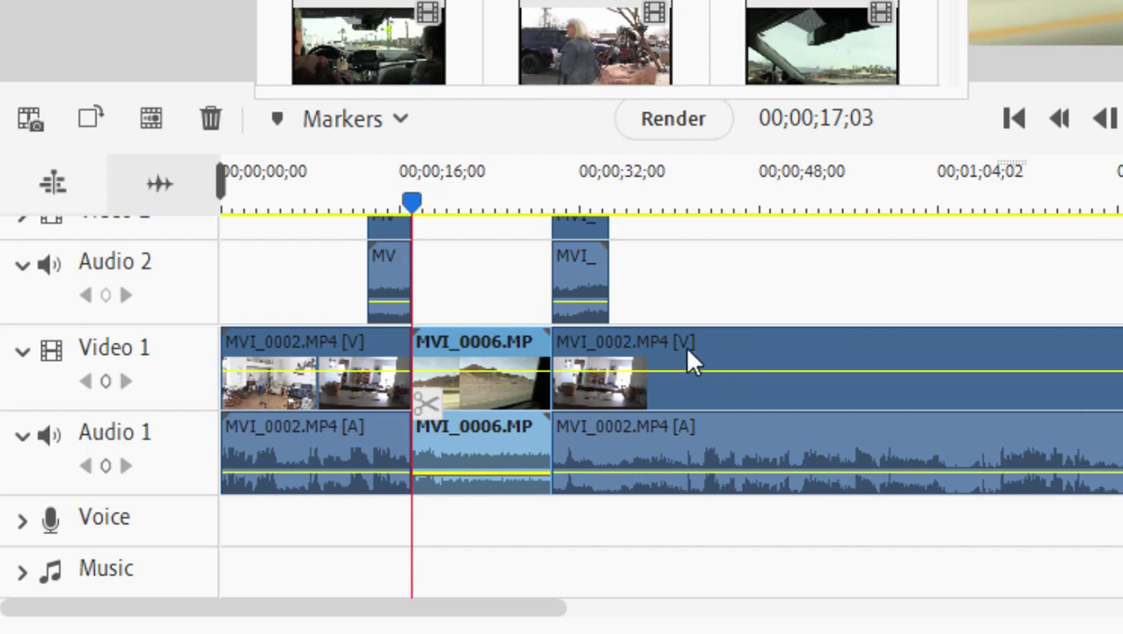
Undo the insert, re-insert MVI_0006 at the playhead, then delete it to rejoin MVI_0002 as one 00;01;47;15 clip.
key("ctrl+z")
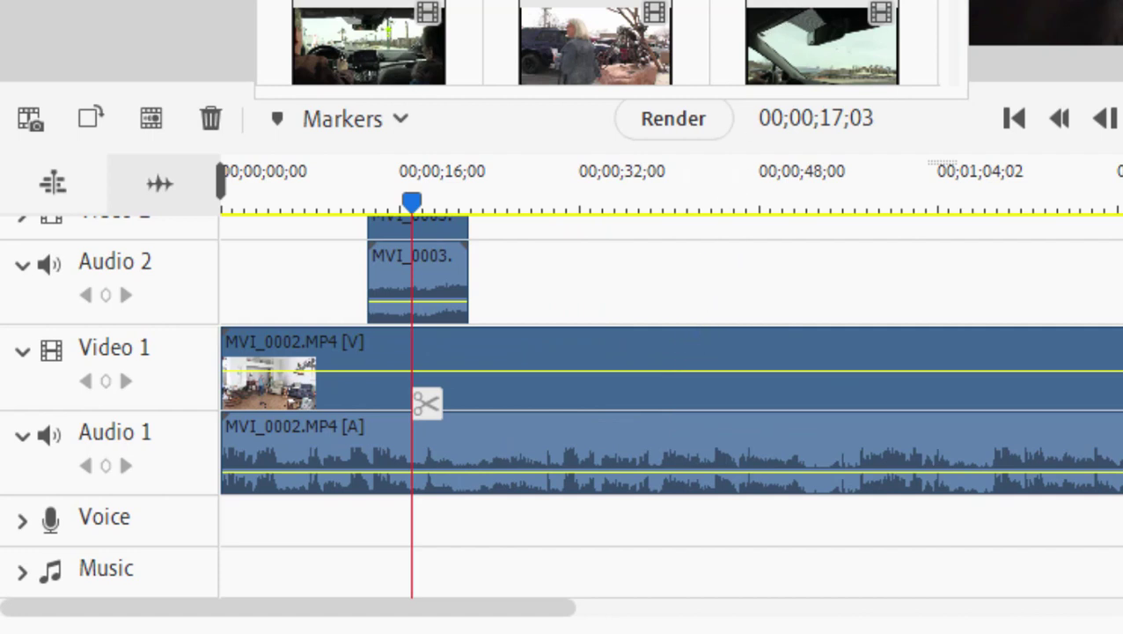
left_click_drag(1038, 27, 402, 387)
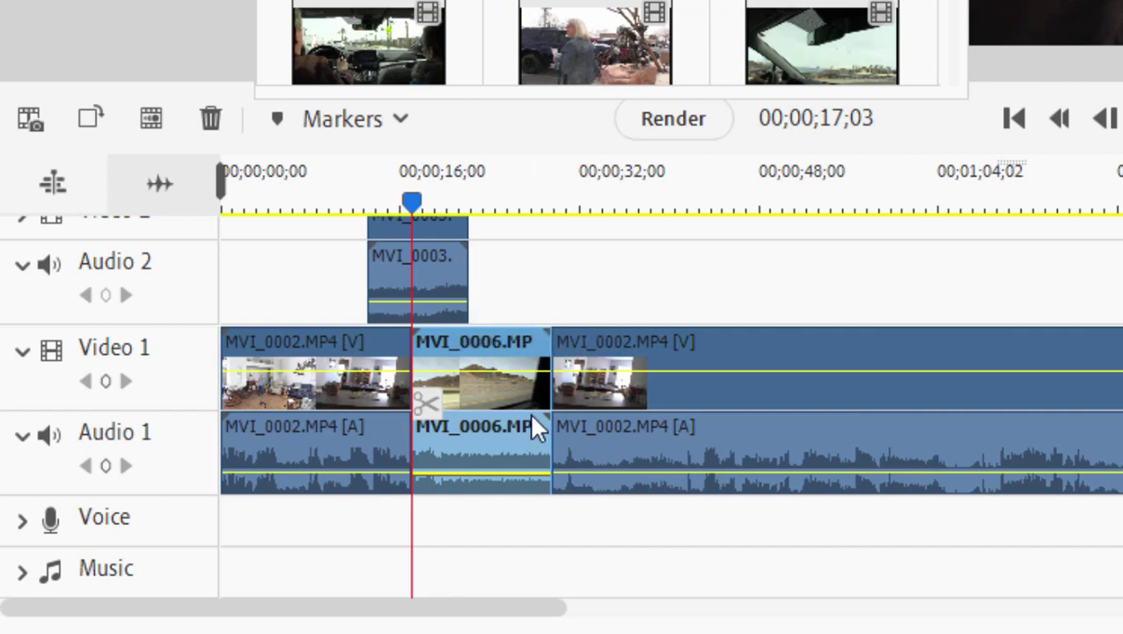
key("Delete")
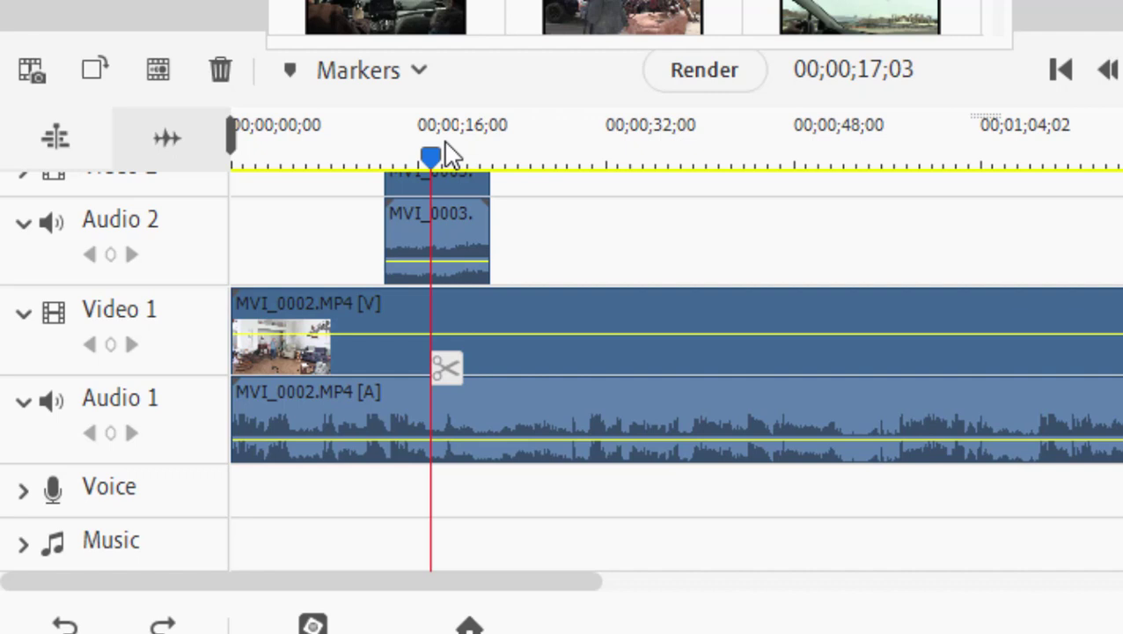
mouse_move(430, 158)
left_mouse_down()
mouse_move(458, 155)
mouse_move(426, 156)
left_mouse_up()
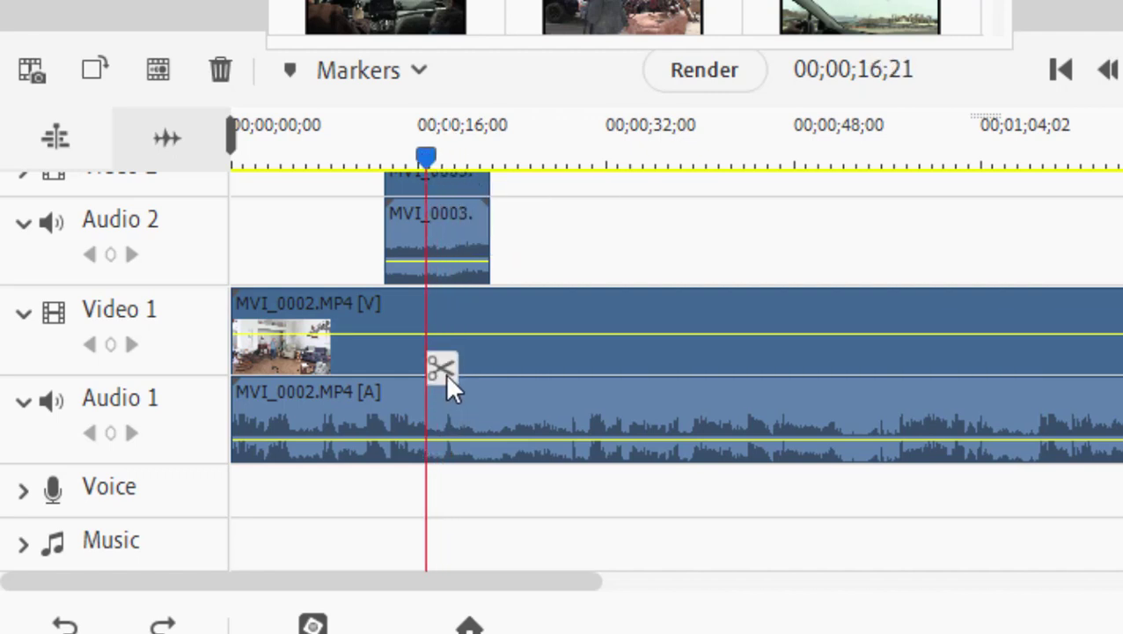
left_click(441, 371)
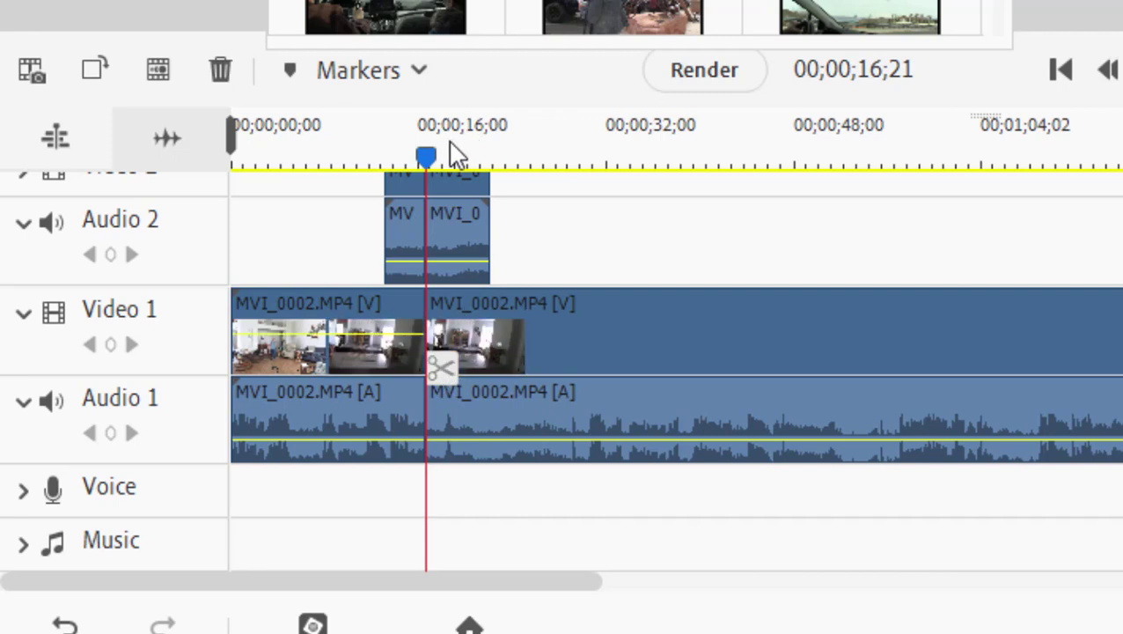
left_click_drag(431, 153, 460, 164)
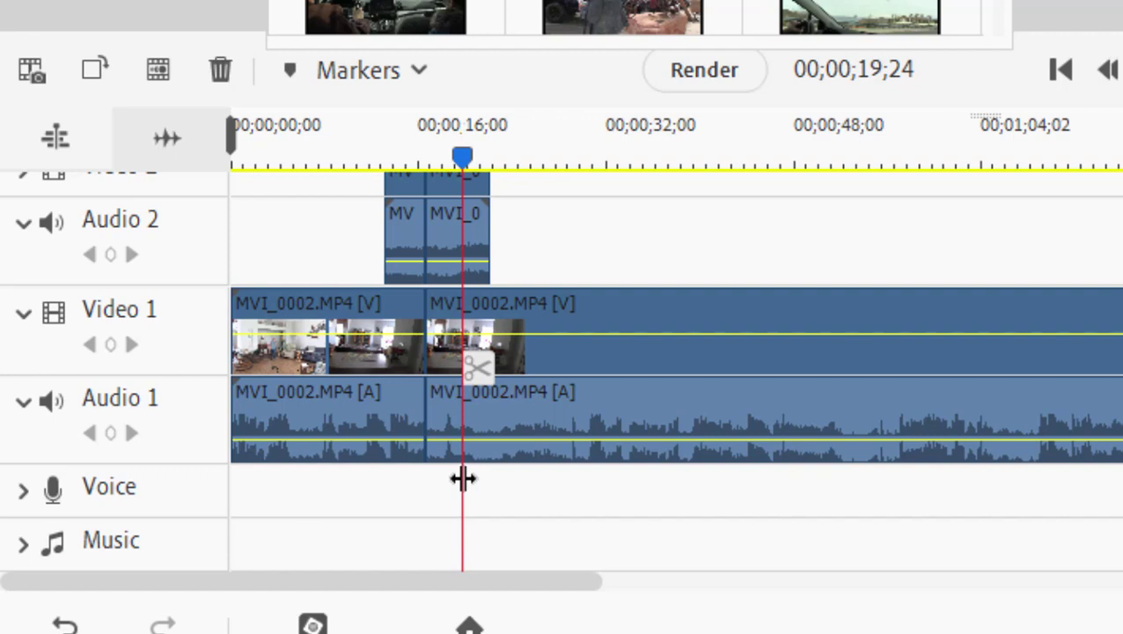
key("ctrl+z")
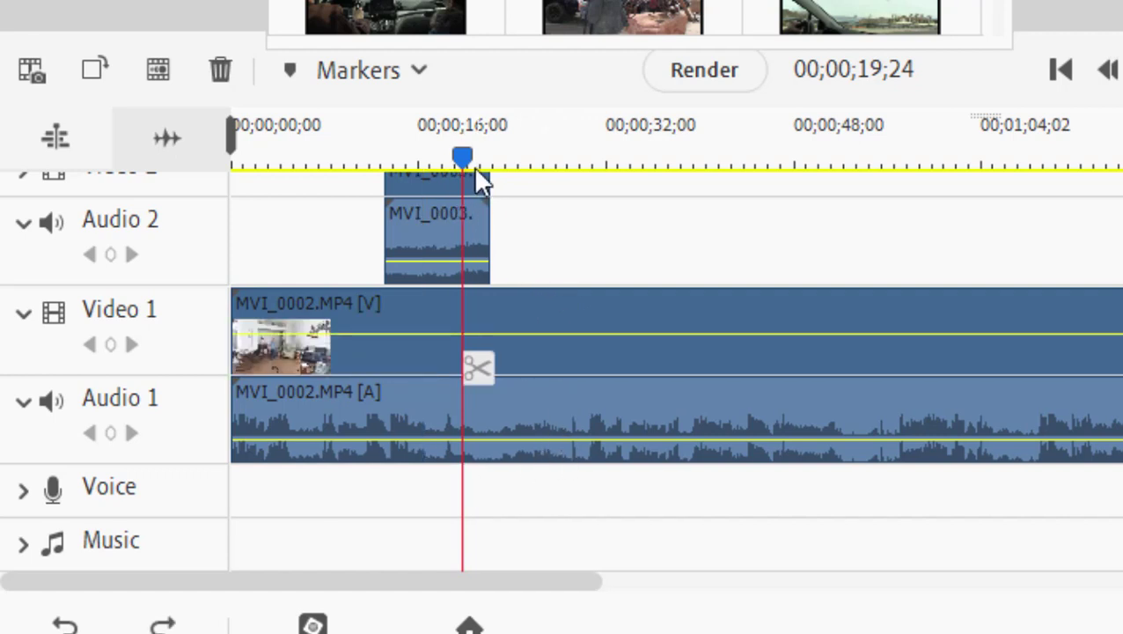
left_click_drag(463, 163, 443, 163)
left_click(554, 331)
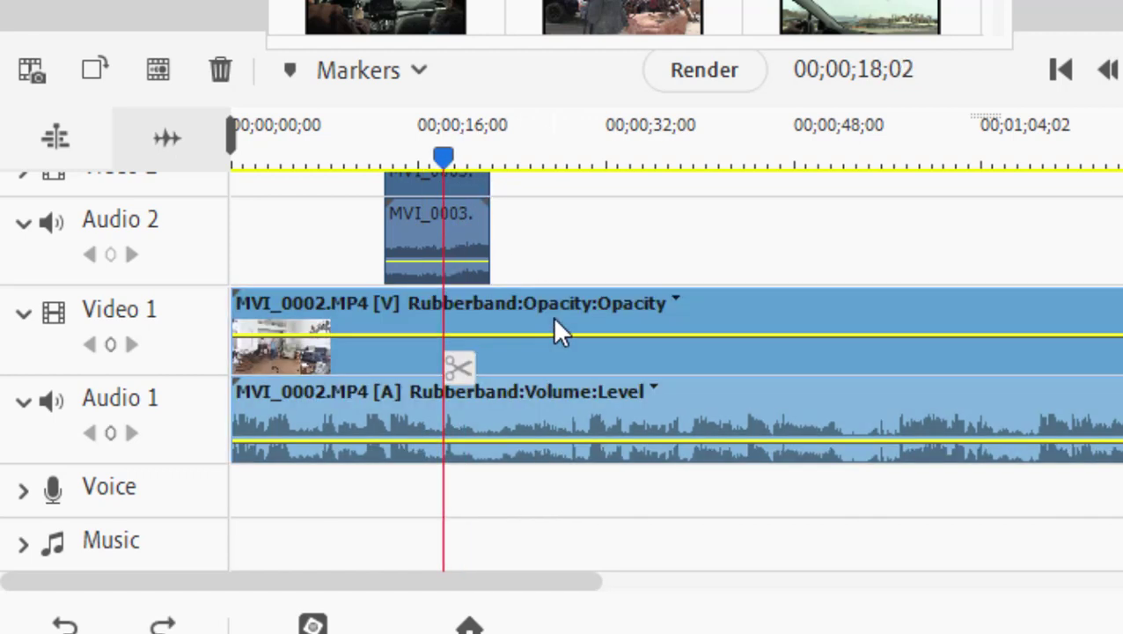
left_click(457, 369)
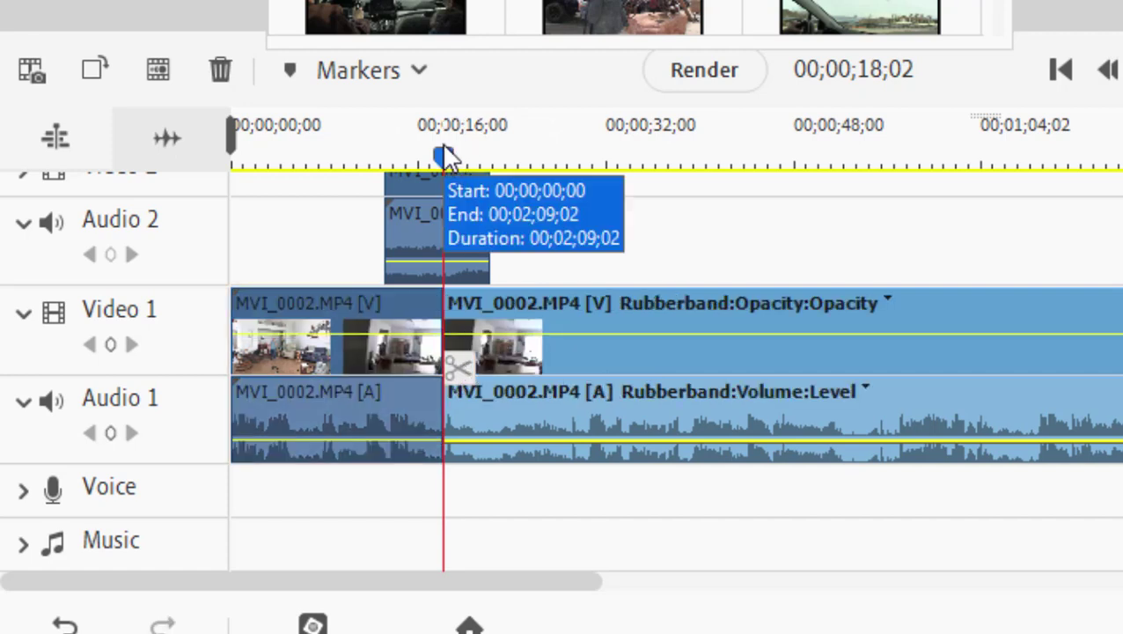
left_click_drag(443, 155, 456, 157)
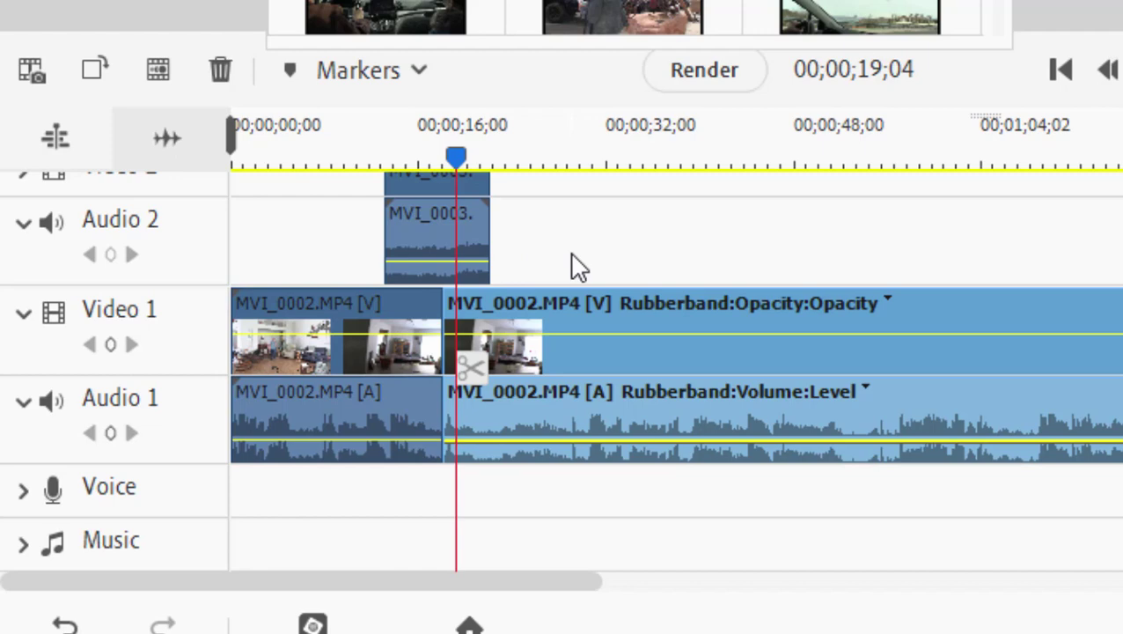
key("ctrl+z")
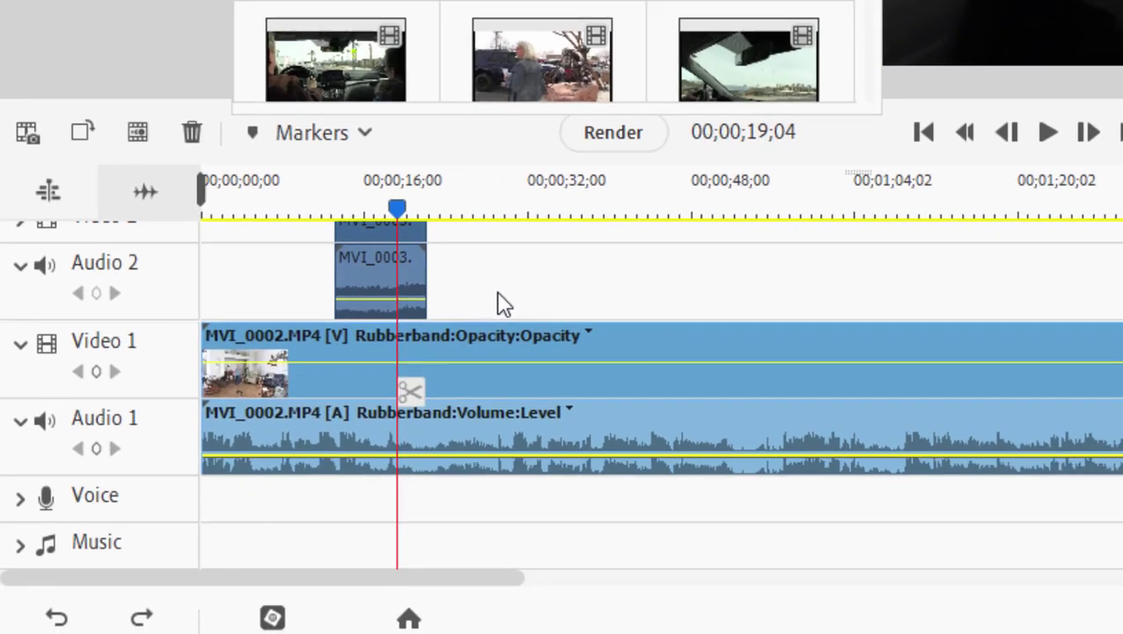